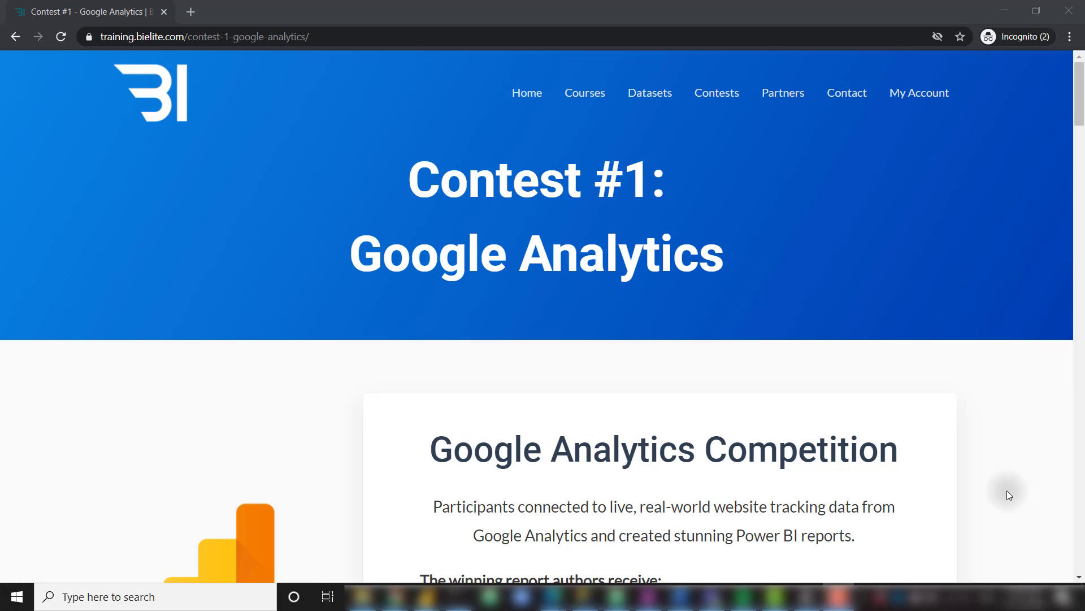
# - Scroll down the Contest #1 page to Winning Report #1's embedded web traffic dashboard
pyautogui.scroll(-10, 1009, 494)
pyautogui.scroll(-2, 1009, 495)
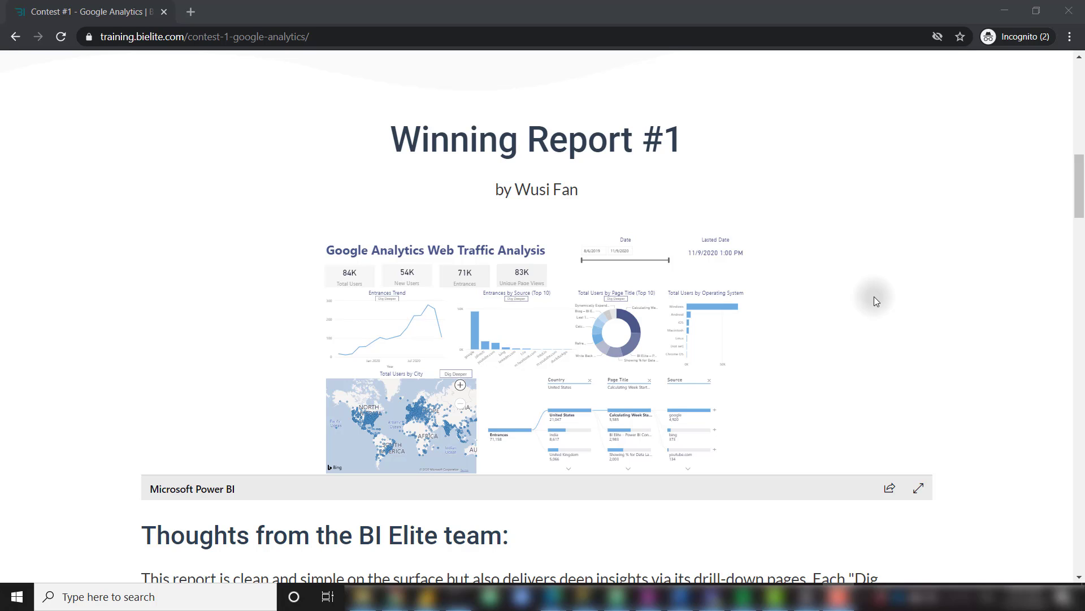
# - Expand the Web Traffic Analysis embed to full screen, showing 84K total users and 71K entrances
pyautogui.click(920, 490)
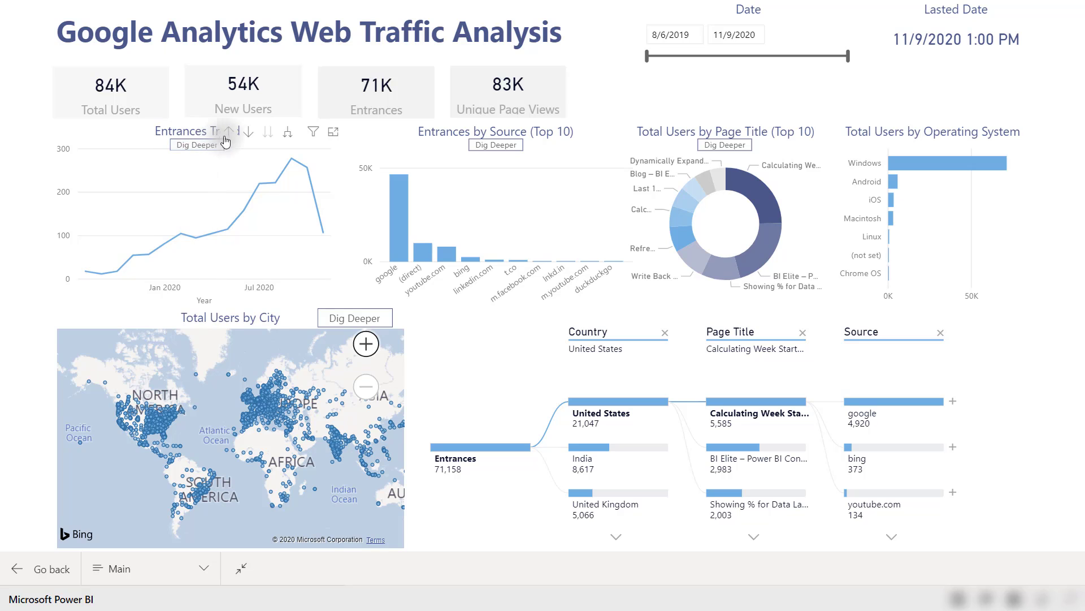
# - Drill into the Entrances Trend page and chart Page Views by month and hour per continent
pyautogui.click(204, 149)
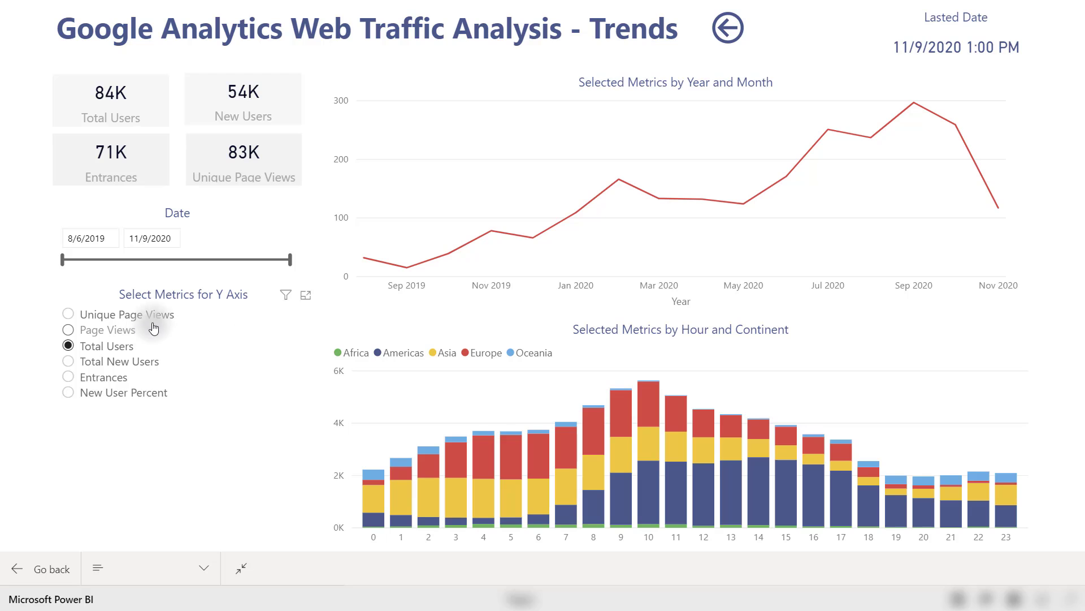
pyautogui.click(115, 334)
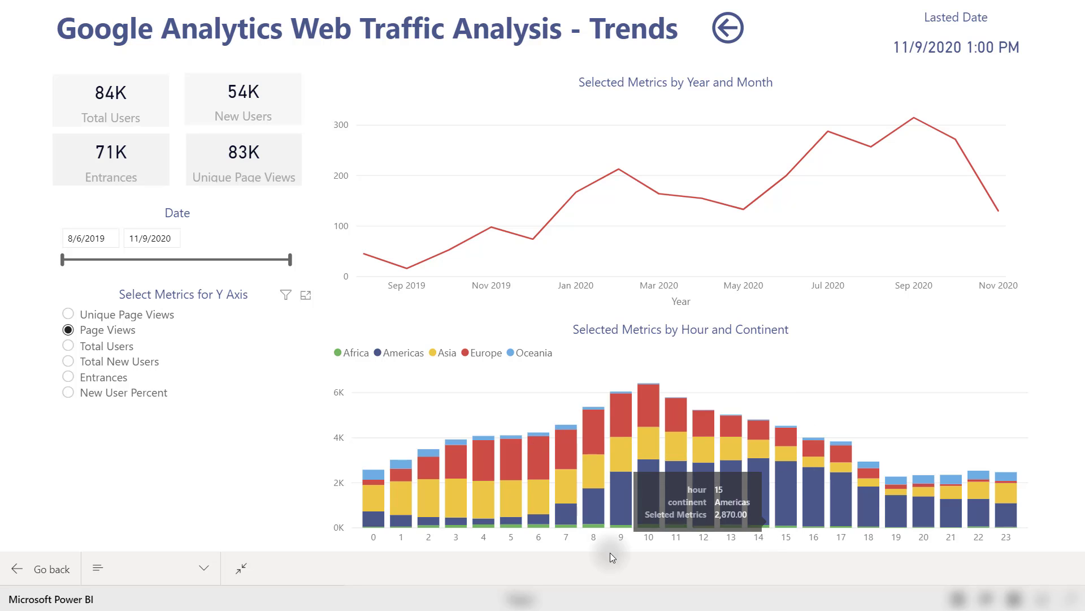
pyautogui.click(455, 469)
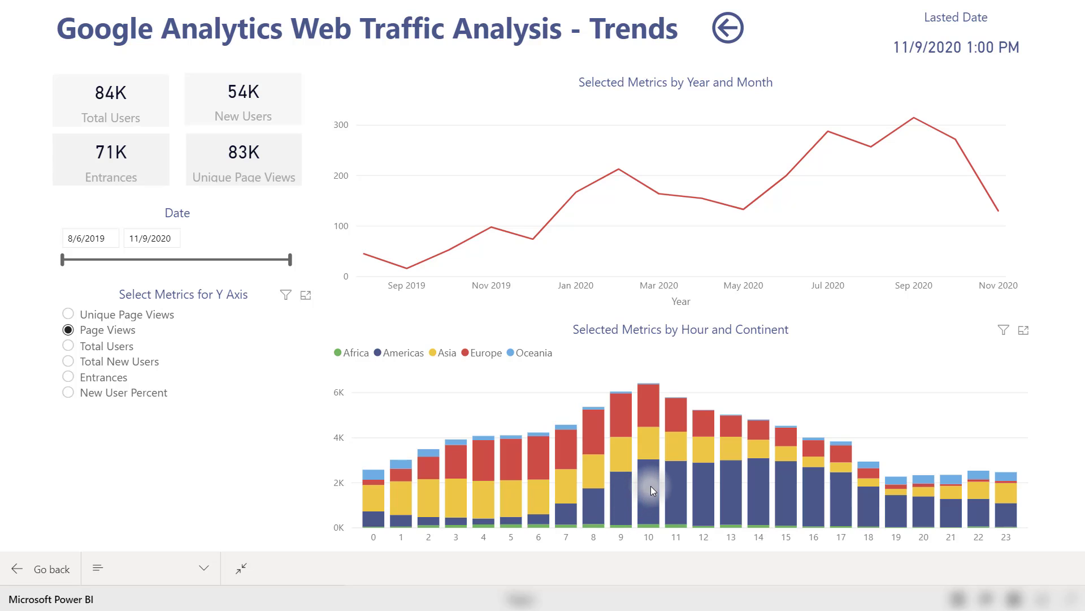
pyautogui.moveTo(649, 494)
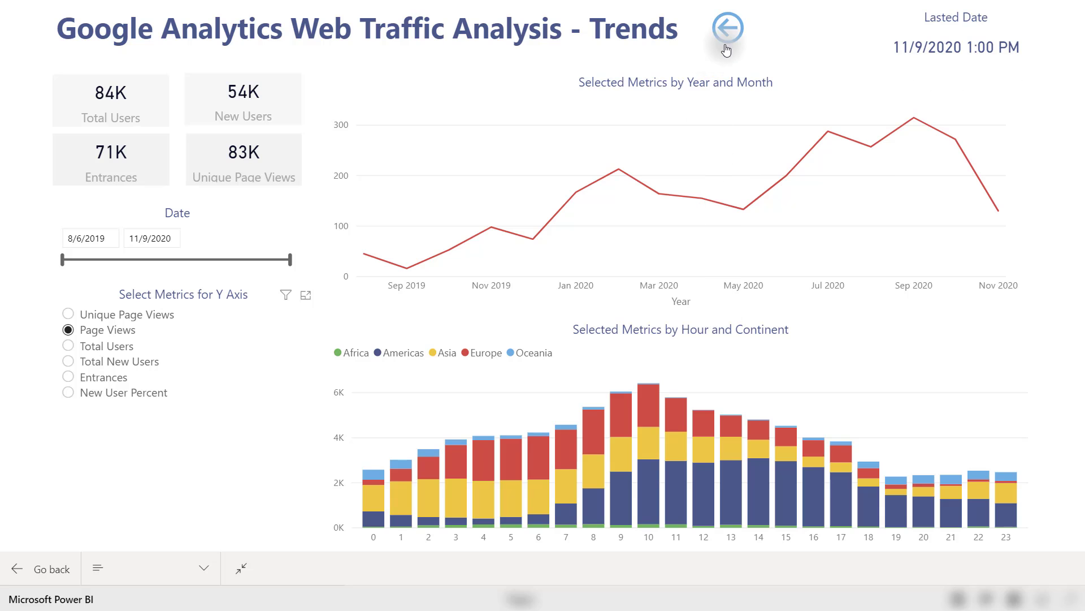
# - Visit the Entrances by Source drill page, inspect its map, then return to the Main page
pyautogui.click(728, 28)
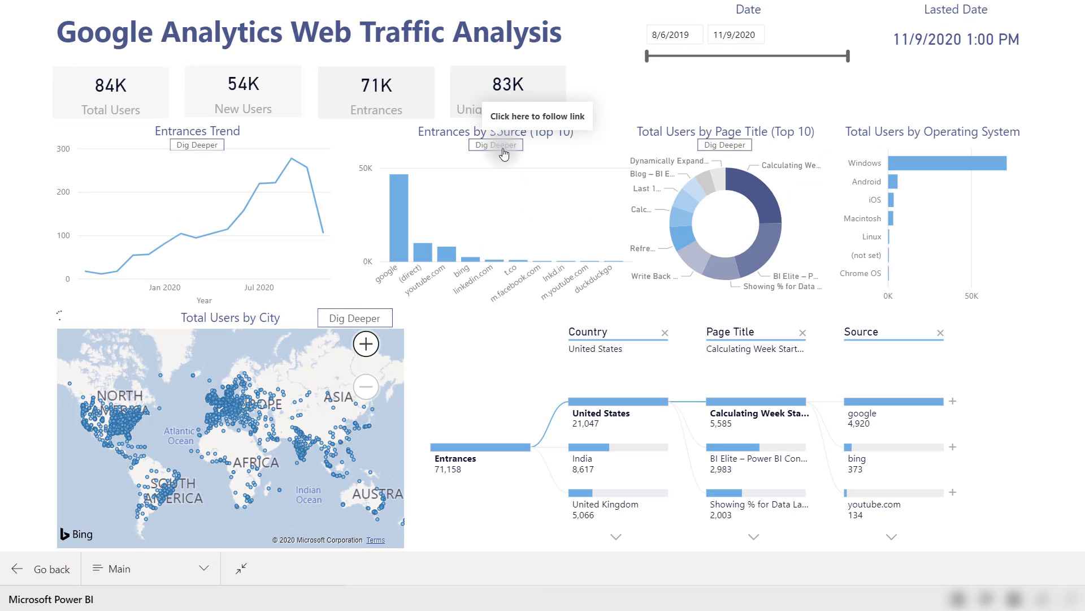
pyautogui.click(503, 148)
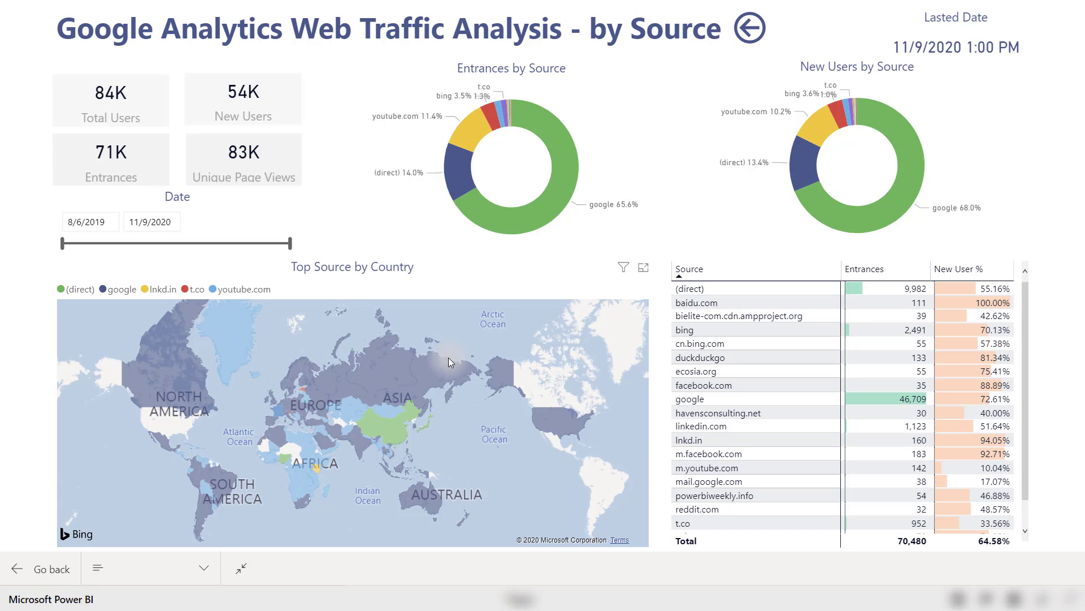
pyautogui.moveTo(384, 432)
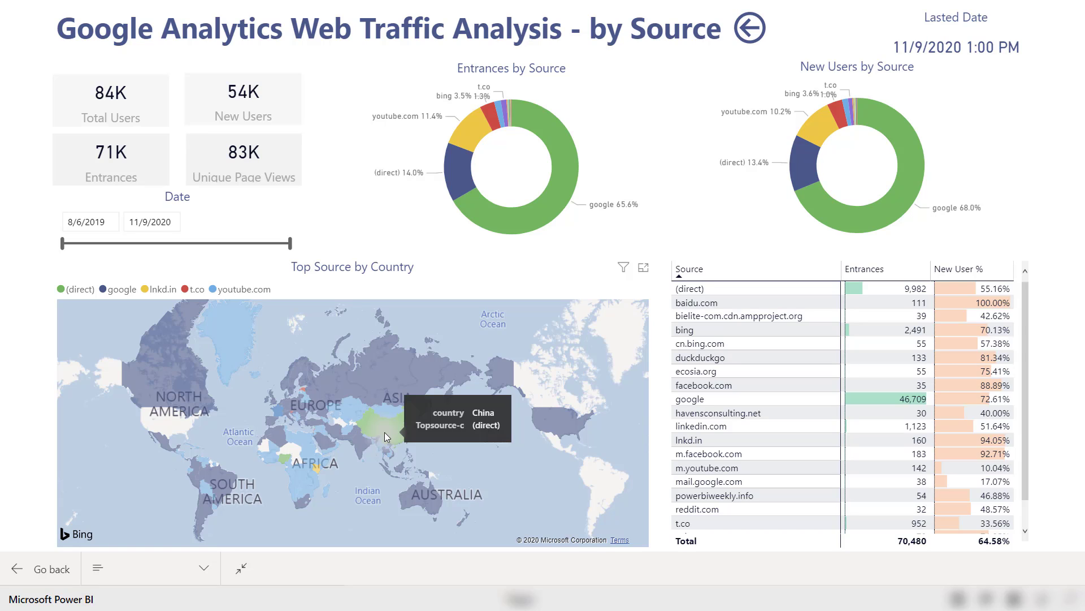
pyautogui.moveTo(561, 416)
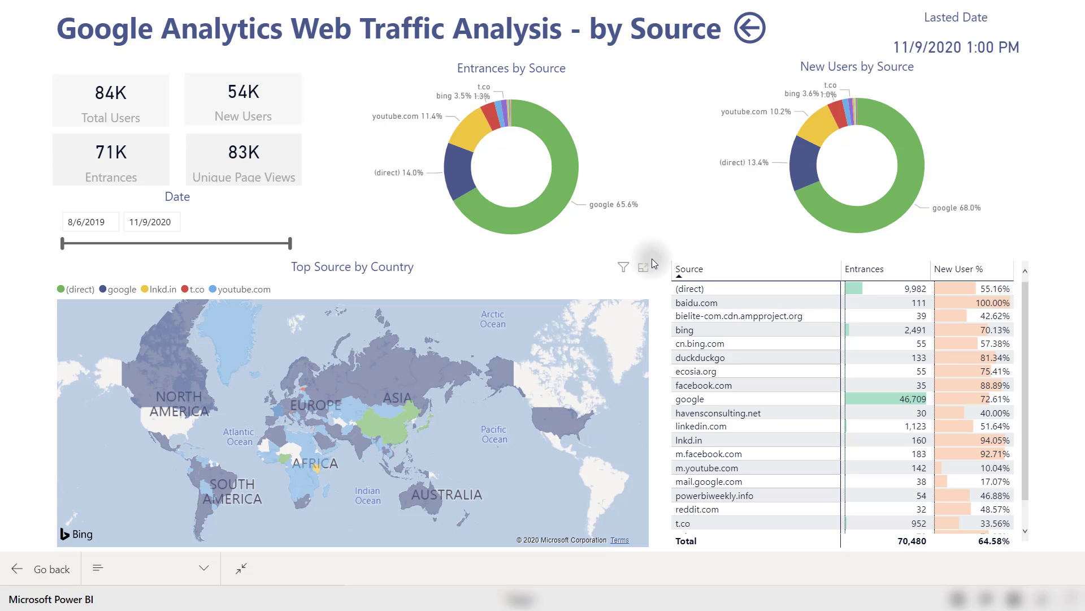
pyautogui.click(750, 31)
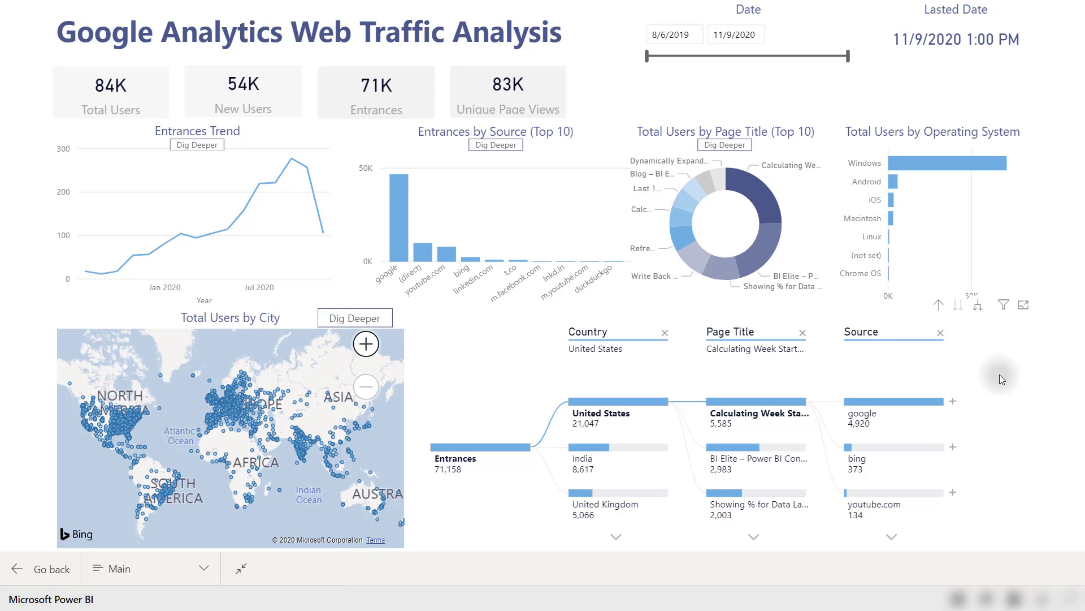
# - Exit full screen and scroll the contest page down to Winning Report #2
pyautogui.press('Escape')
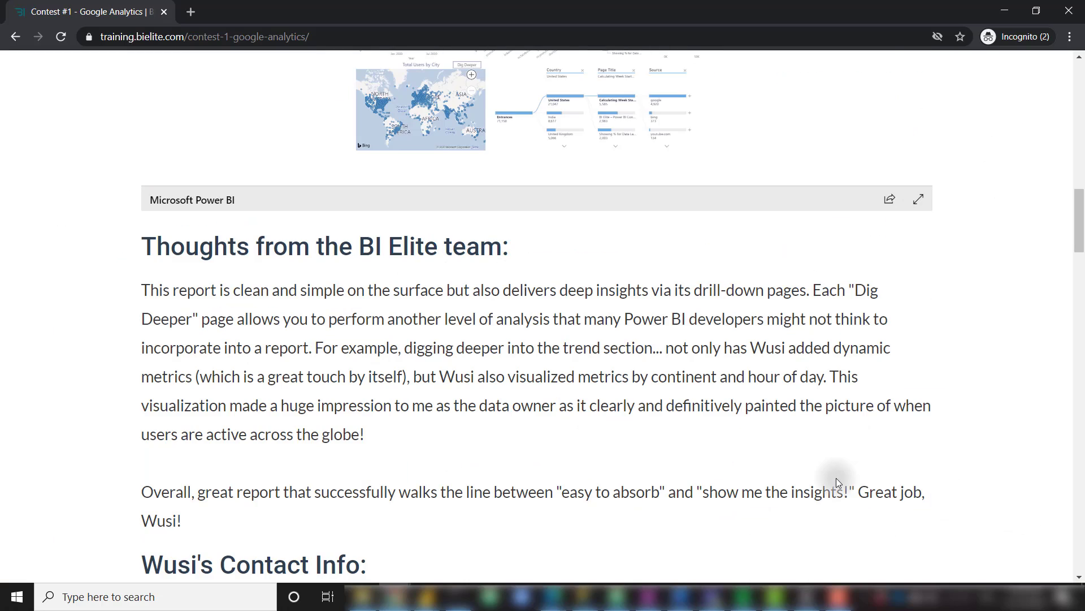
pyautogui.scroll(-4, 838, 481)
pyautogui.scroll(4, 627, 278)
pyautogui.scroll(1, 626, 276)
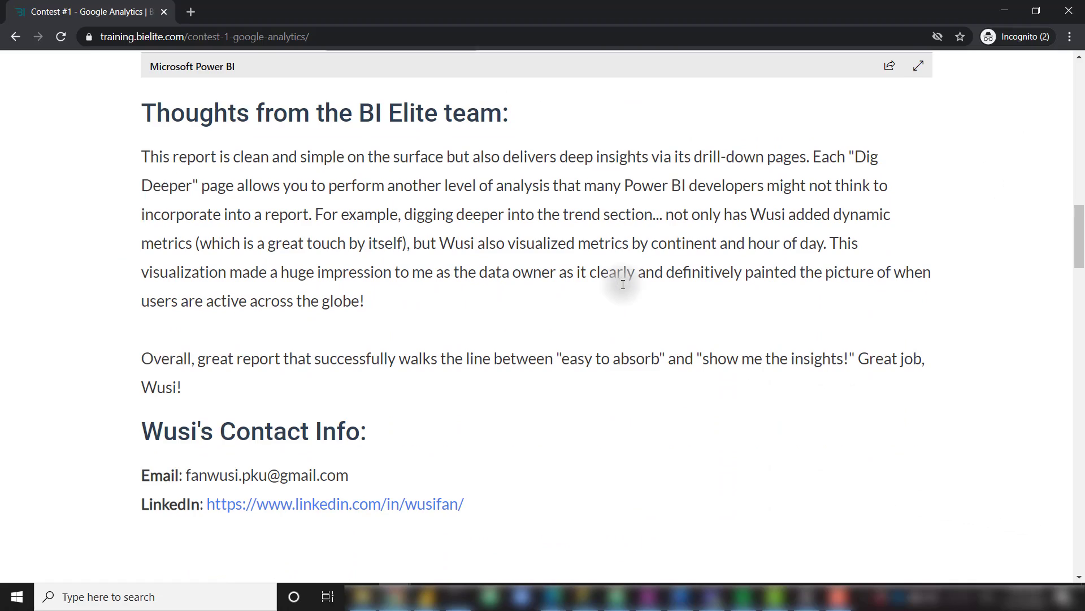
pyautogui.scroll(-9, 623, 284)
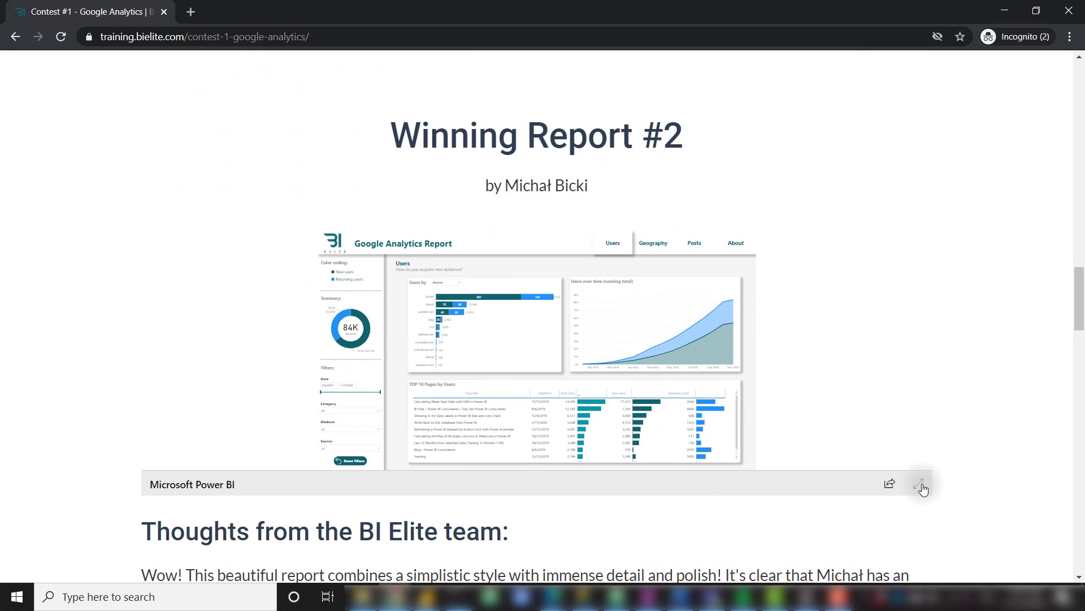
# - Expand Winning Report #2's Google Analytics Report to full screen on its 84K-user Users page
pyautogui.click(920, 485)
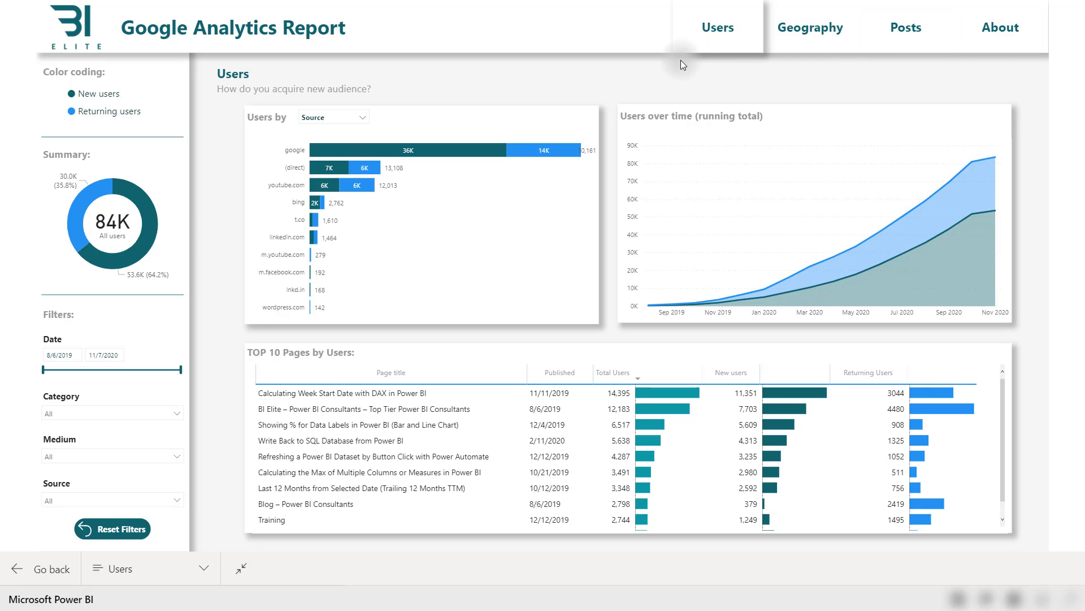
pyautogui.moveTo(735, 5)
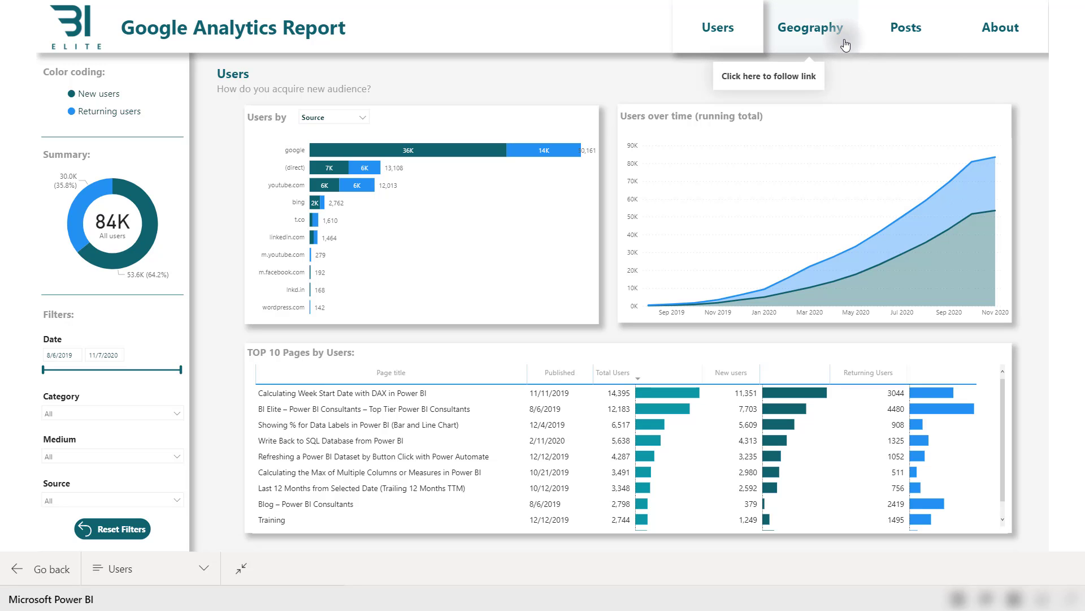
# - Step through the Geography page to the Posts page listing page views and users by category
pyautogui.click(831, 44)
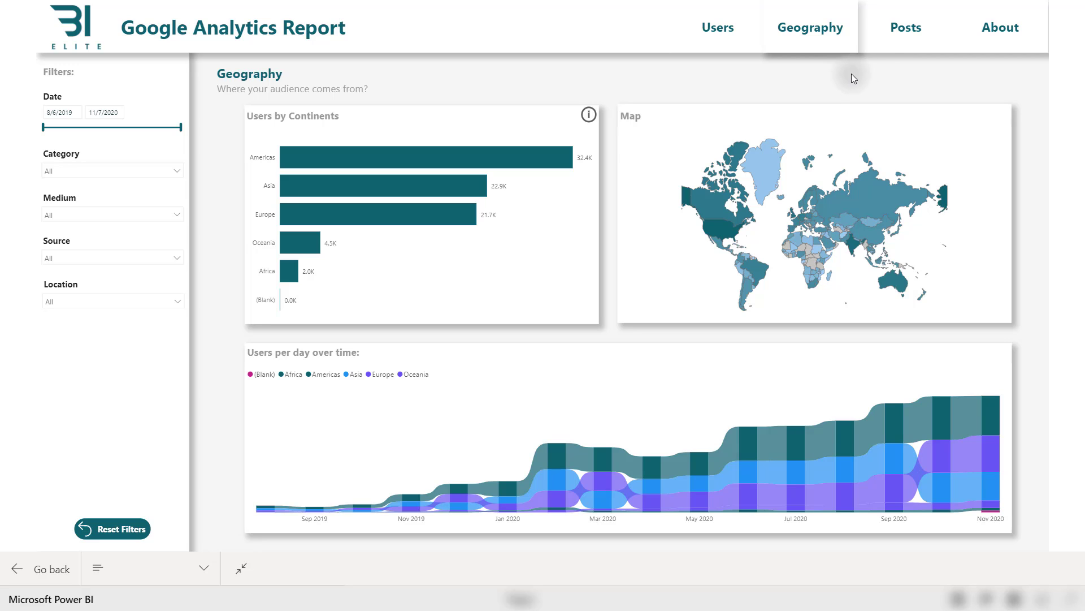
pyautogui.click(900, 43)
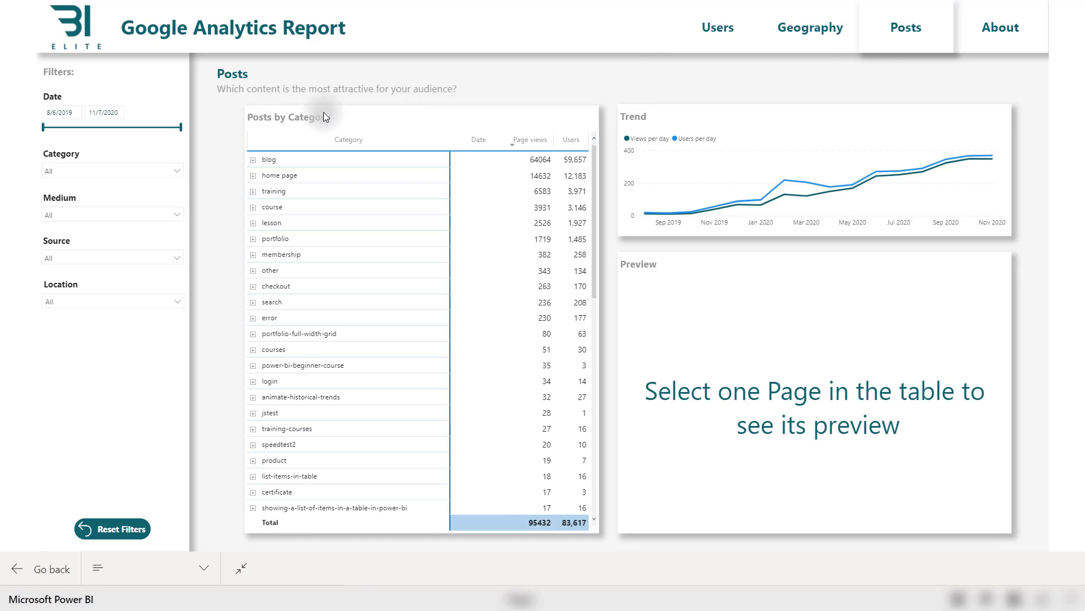
pyautogui.click(252, 161)
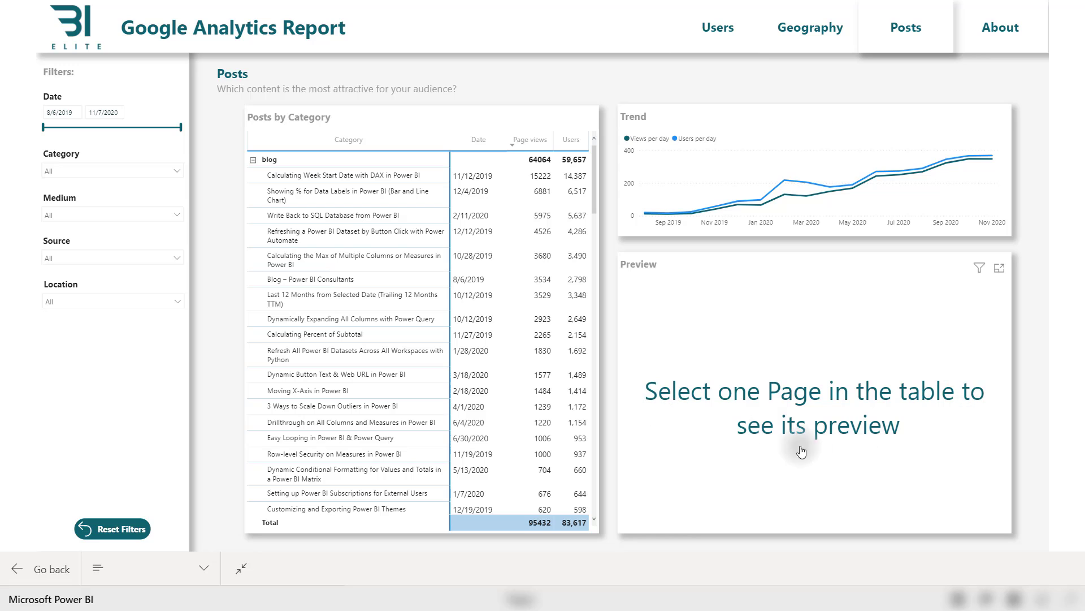
pyautogui.click(362, 172)
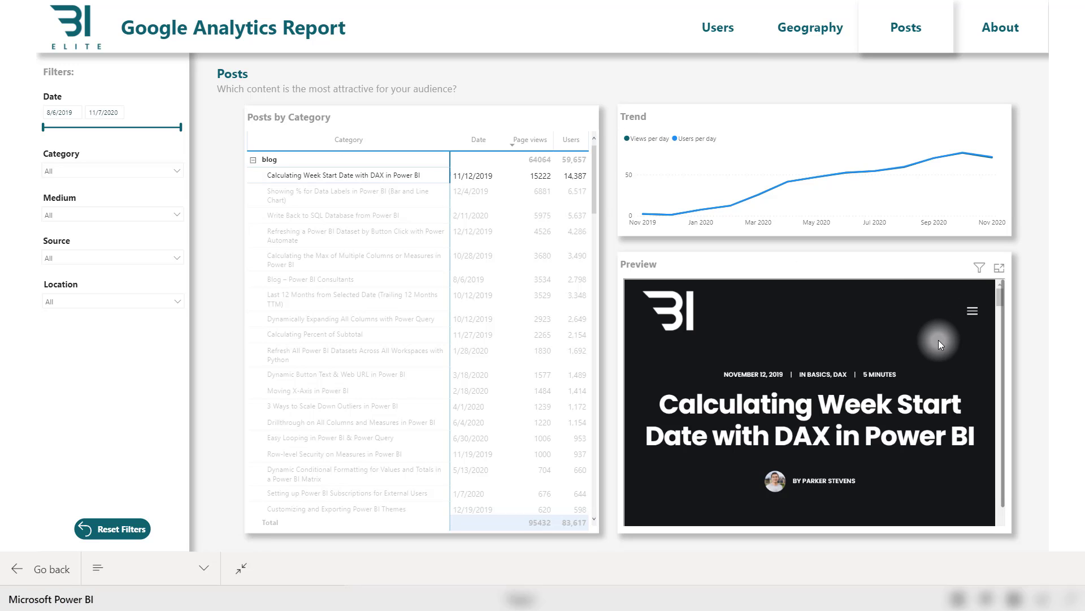
pyautogui.scroll(-1, 903, 323)
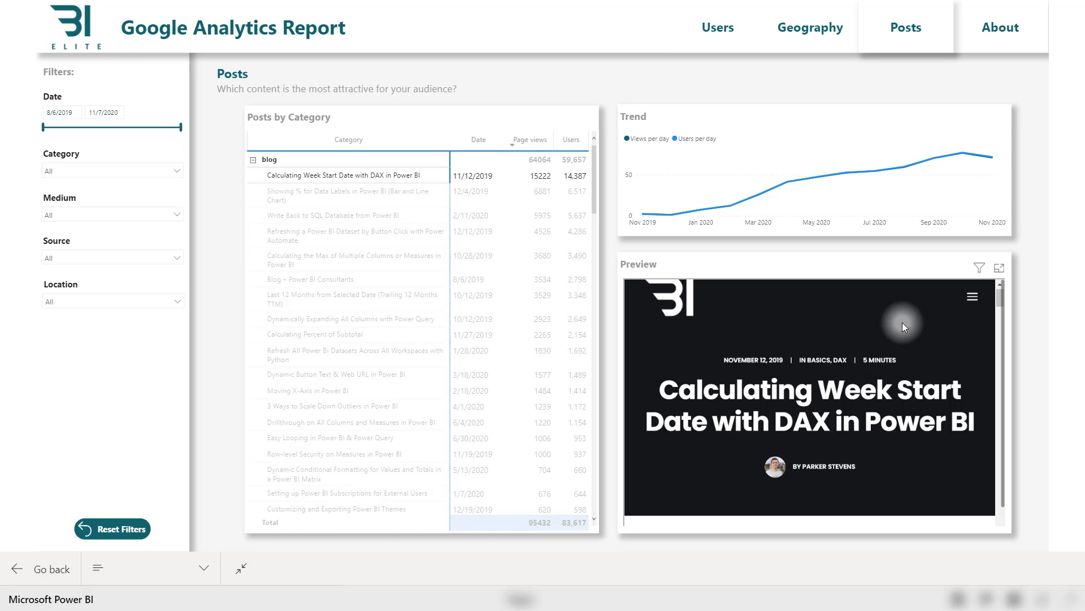
pyautogui.scroll(-5, 903, 326)
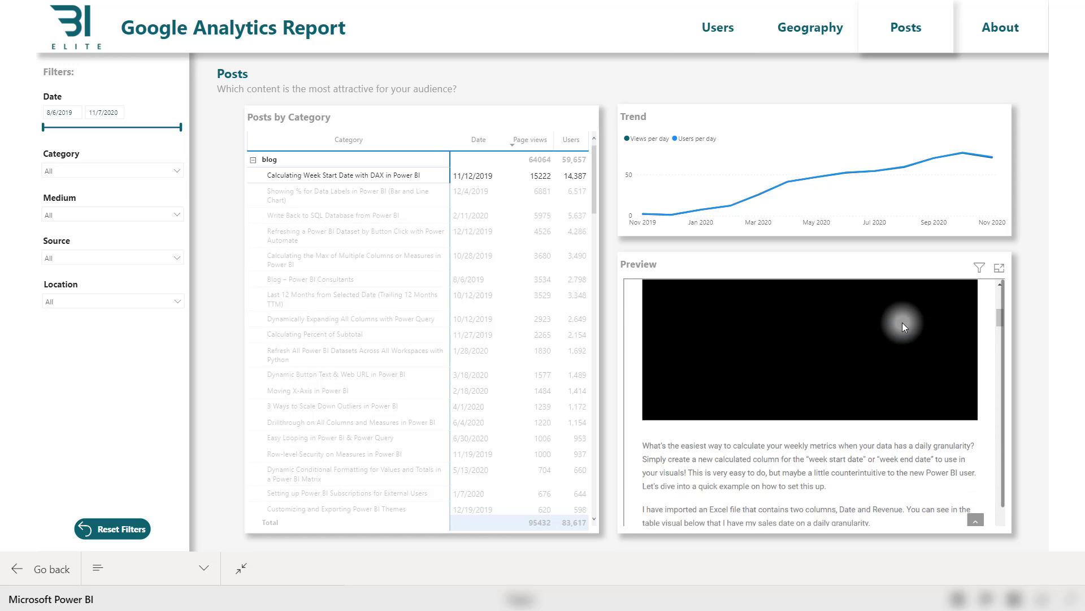
pyautogui.scroll(-5, 903, 326)
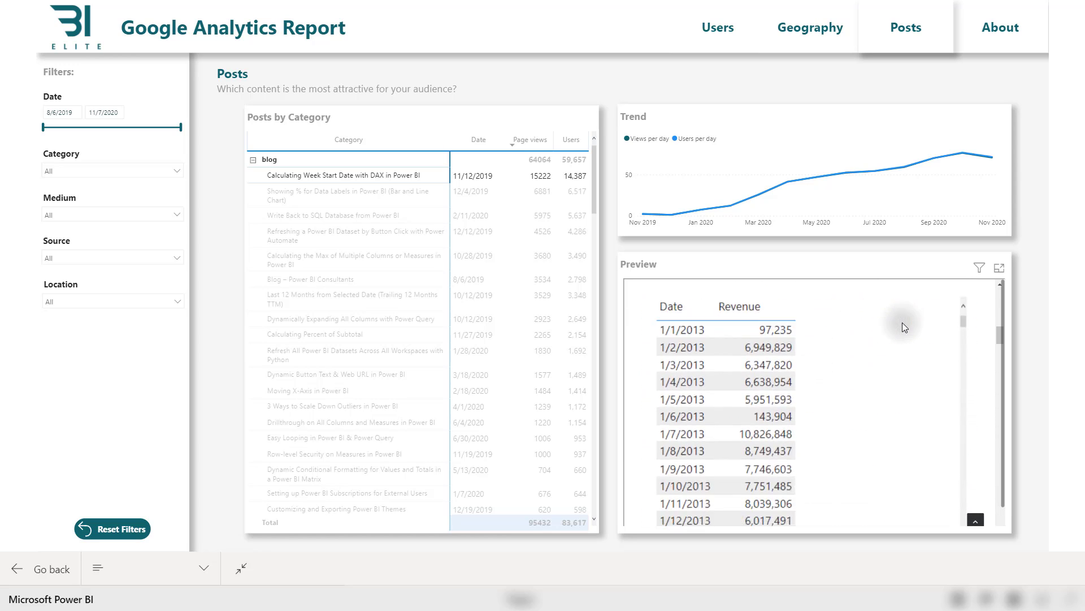
pyautogui.scroll(-10, 902, 327)
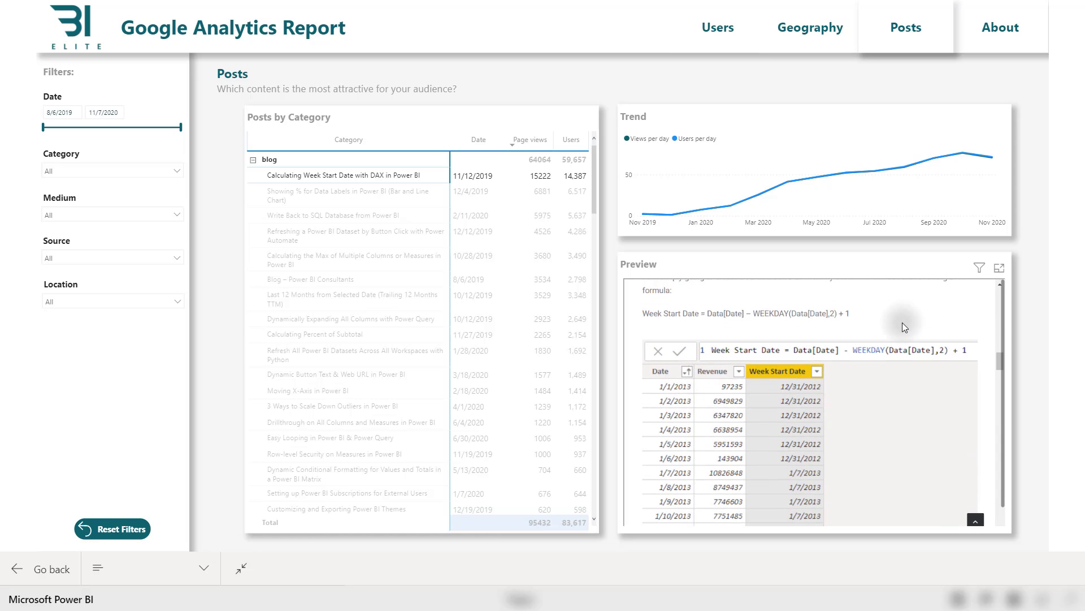
pyautogui.scroll(10, 904, 325)
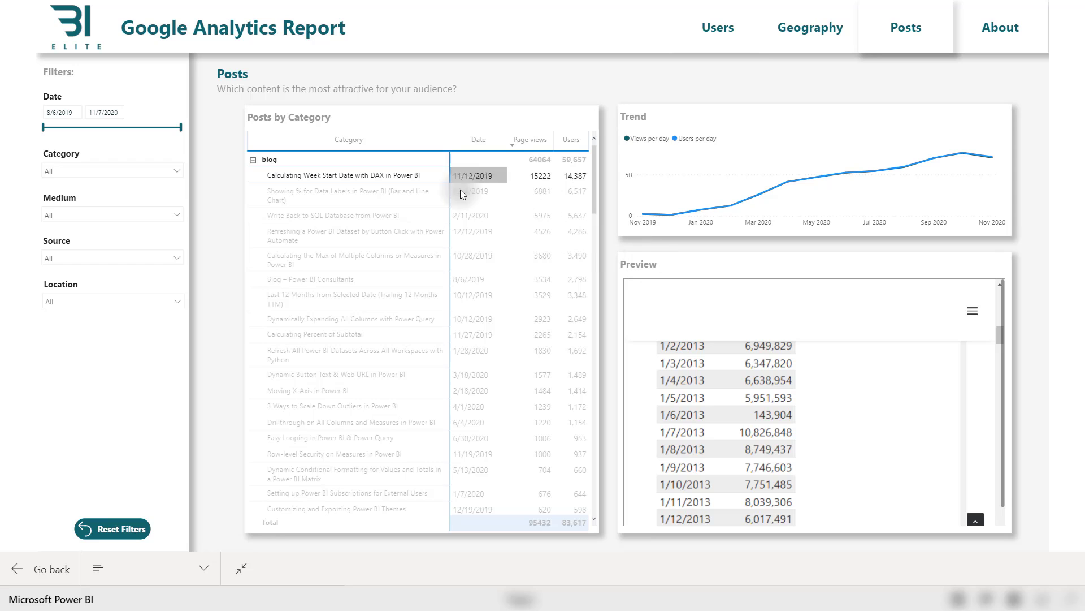
pyautogui.scroll(-3, 376, 286)
pyautogui.scroll(-5, 375, 286)
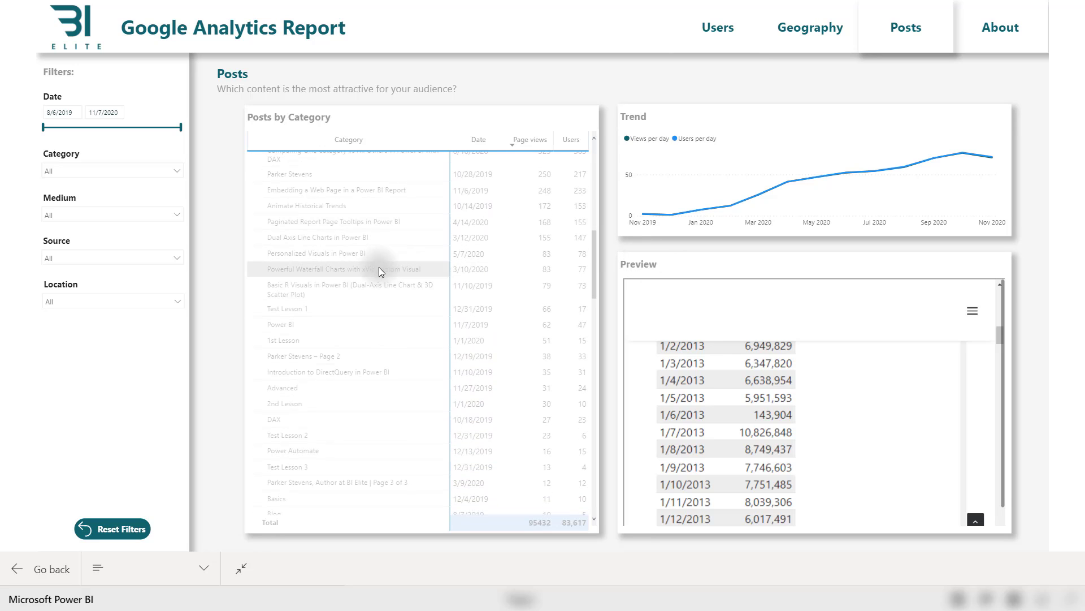
# - Select the 'Dual Axis Line Charts in Power BI' post and scroll through its article preview
pyautogui.click(360, 242)
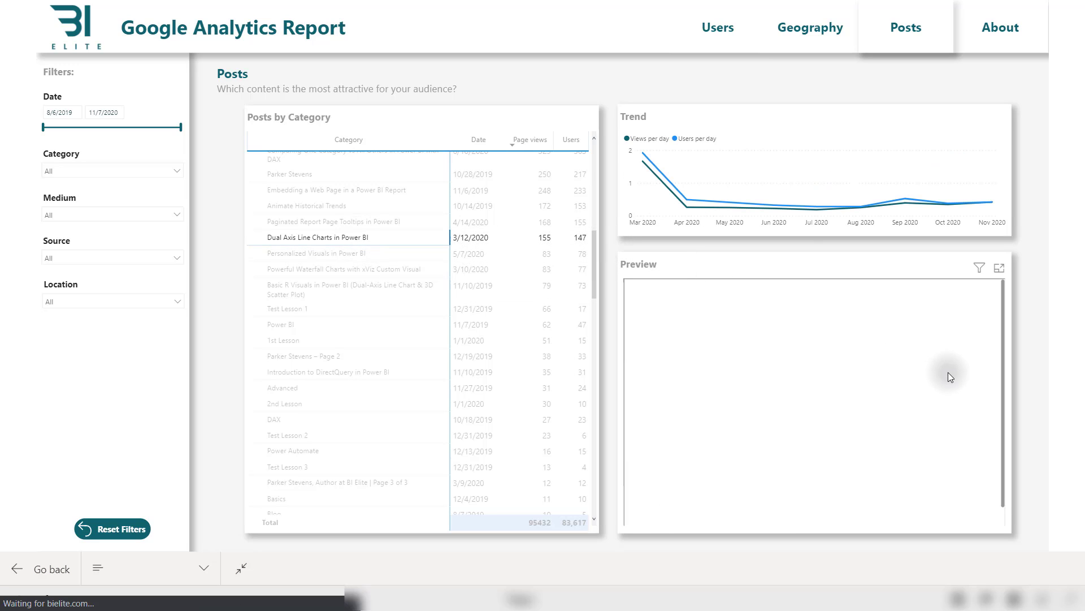
pyautogui.scroll(-5, 948, 372)
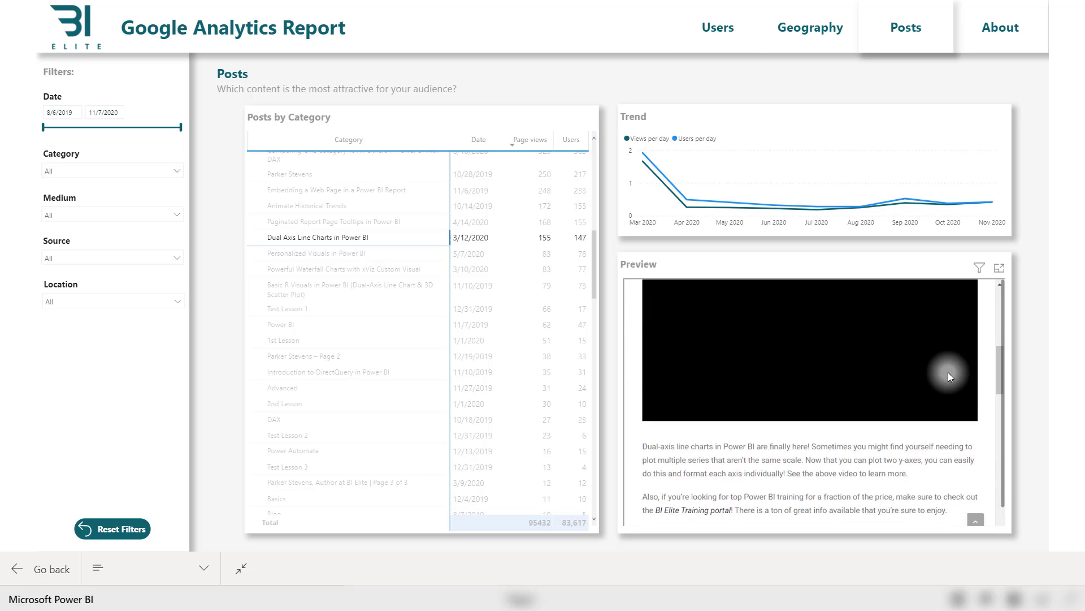
pyautogui.scroll(-3, 950, 373)
pyautogui.scroll(2, 947, 374)
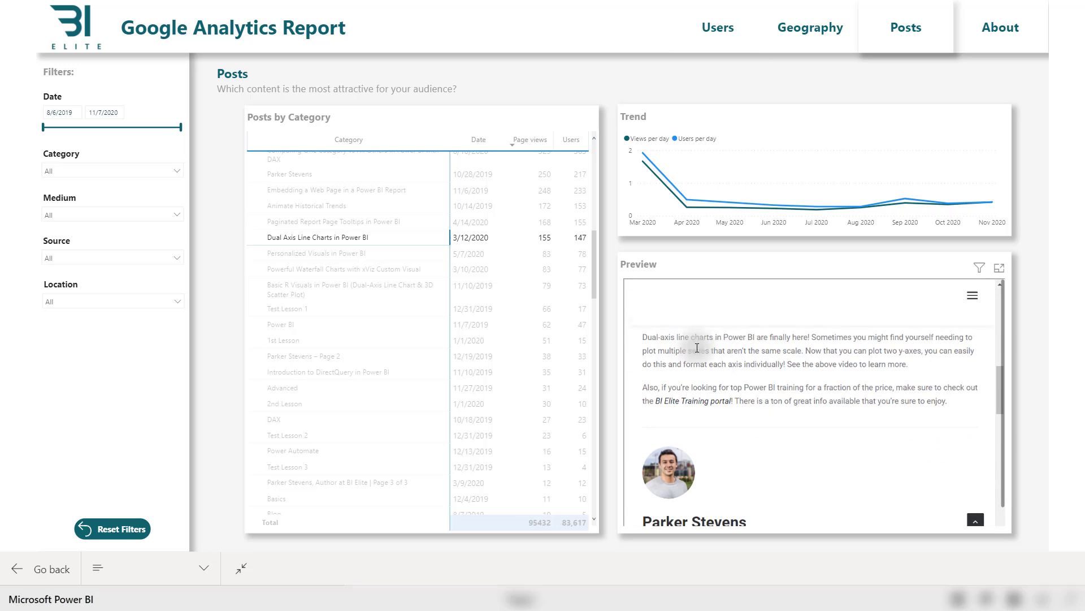
pyautogui.scroll(1, 650, 376)
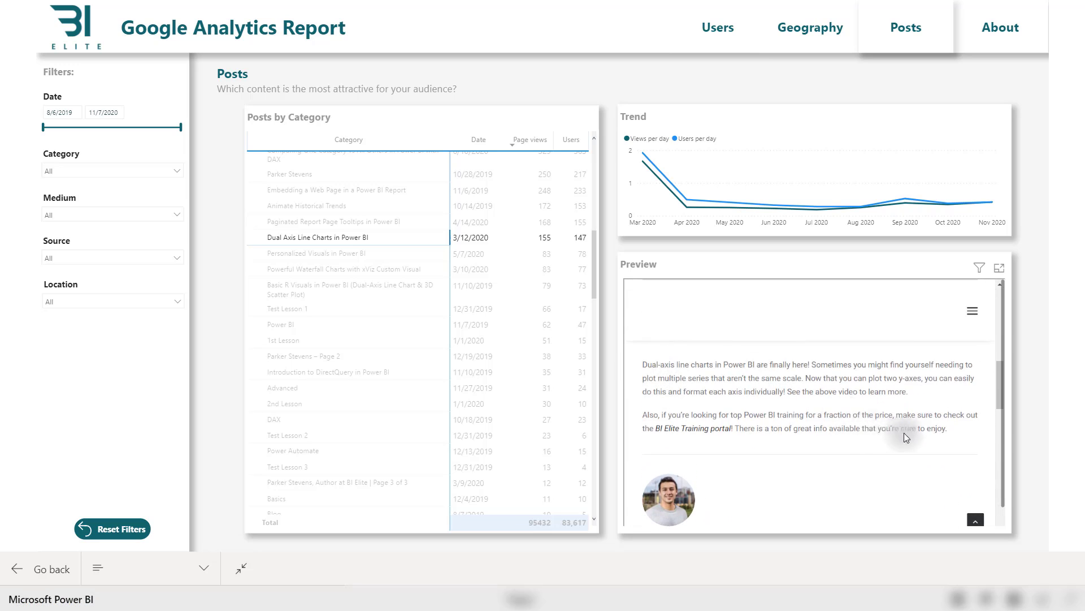
pyautogui.scroll(1, 948, 433)
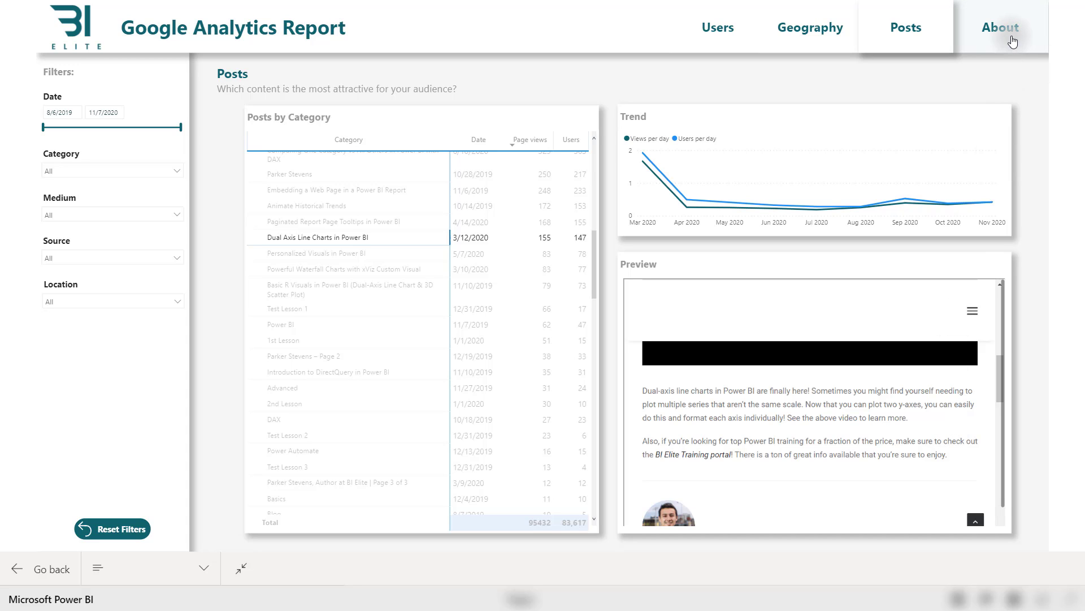
# - Show the About page introducing the author as a Power BI consultant and data analyst
pyautogui.click(1011, 41)
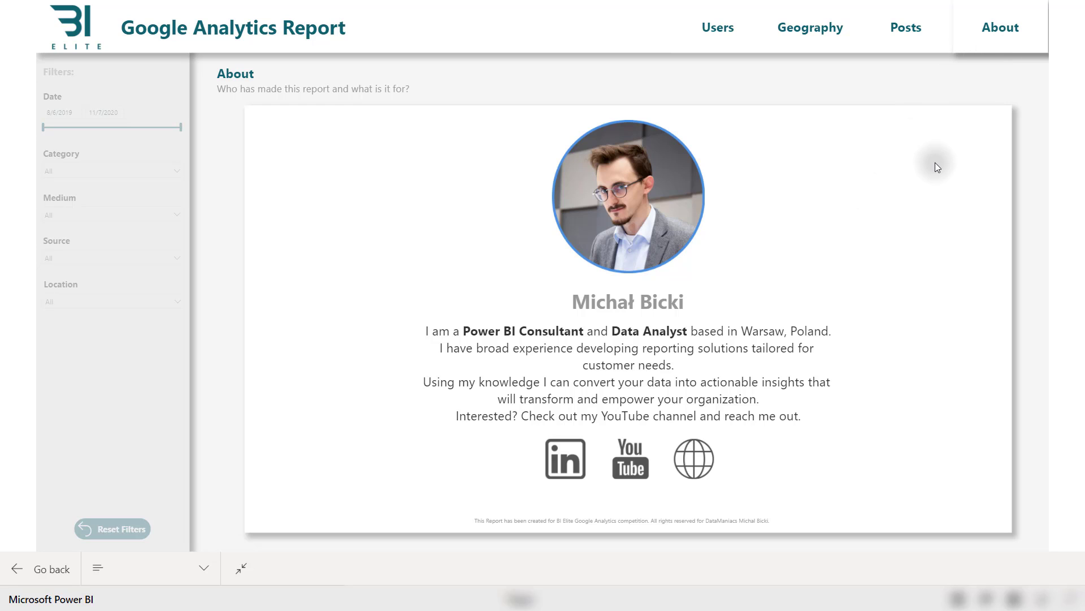
# - Exit full screen and scroll the contest page down to Winning Report #3
pyautogui.press('Escape')
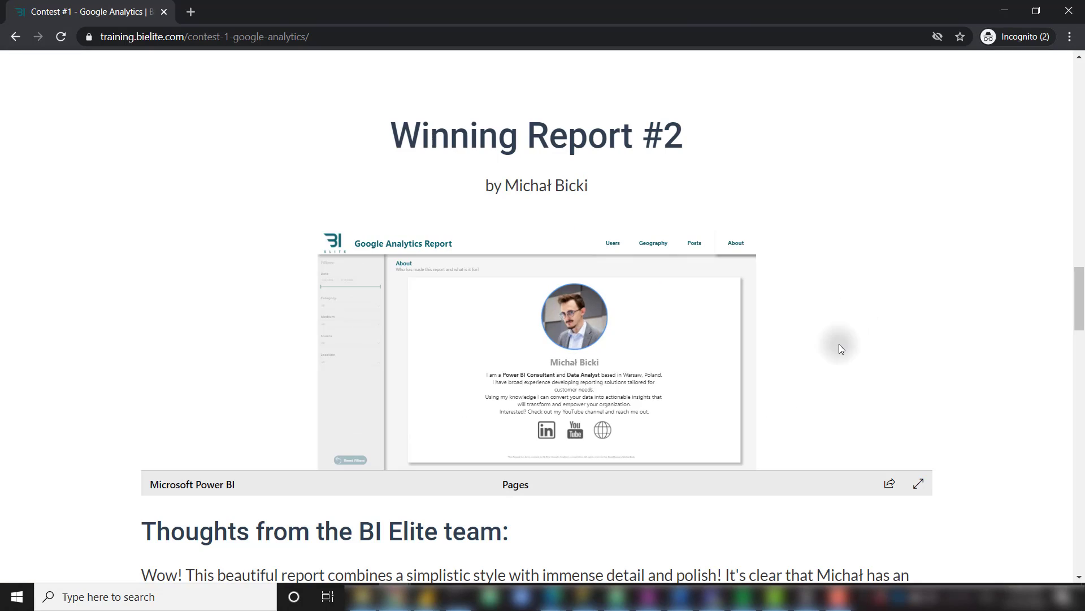
pyautogui.scroll(-6, 839, 343)
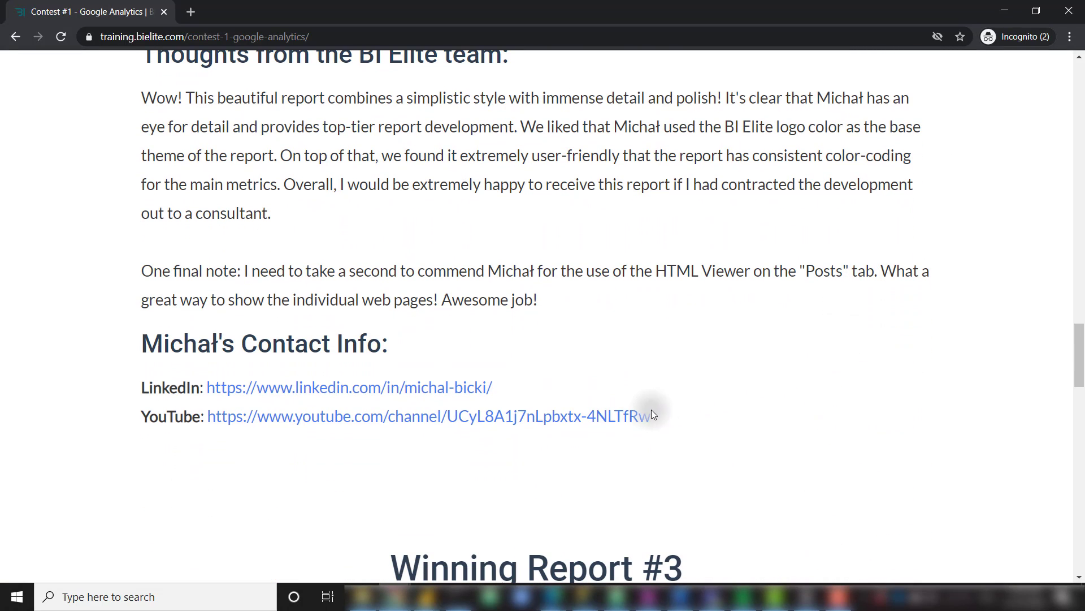
pyautogui.scroll(1, 678, 404)
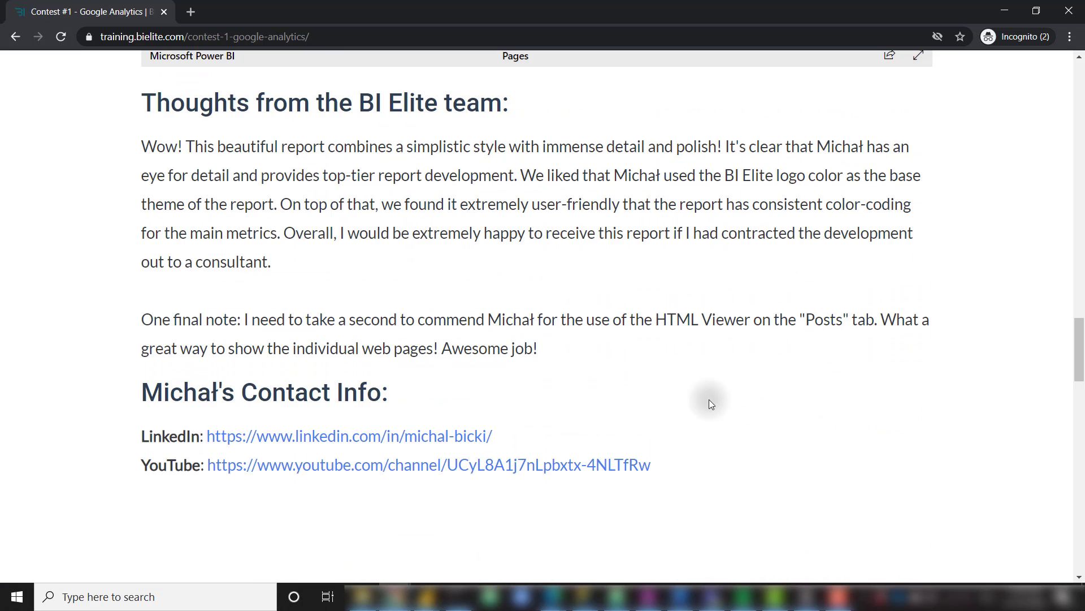
pyautogui.scroll(-8, 775, 439)
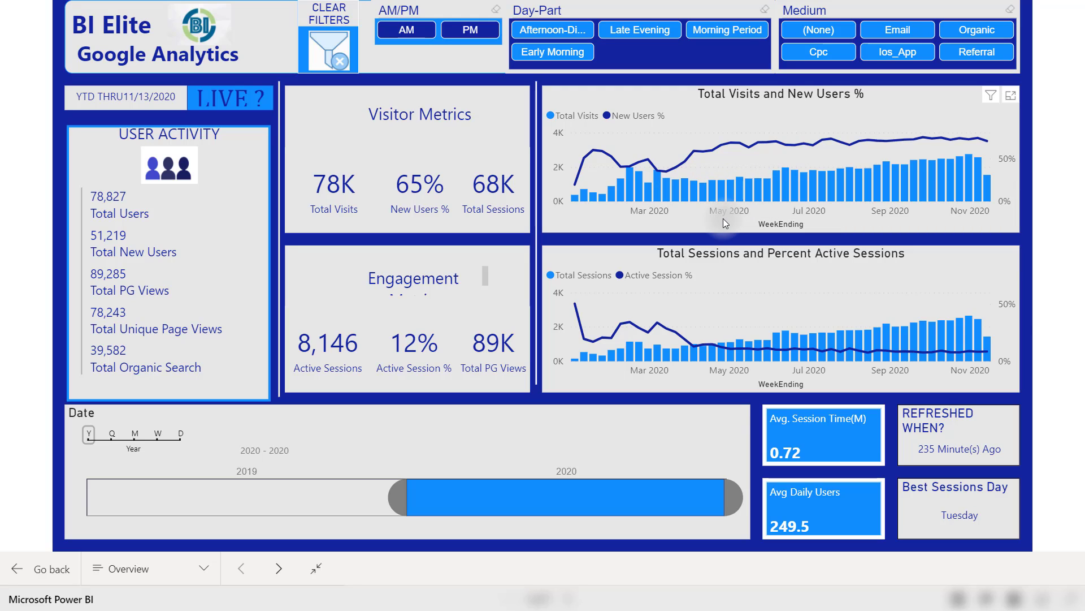
# - Drag the Date timeline slicer's start back into 2019 so the range spans 2019–2020
pyautogui.moveTo(398, 497); pyautogui.dragTo(129, 503)
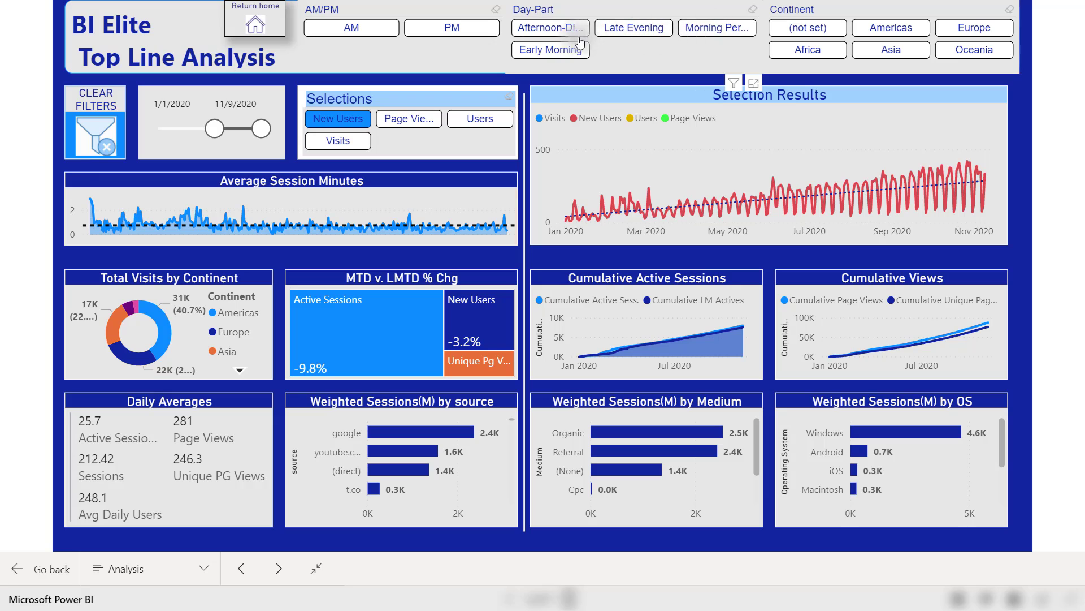
# - Apply and then clear the Late Evening day-part filter, then advance to the Time and Location page
pyautogui.click(646, 33)
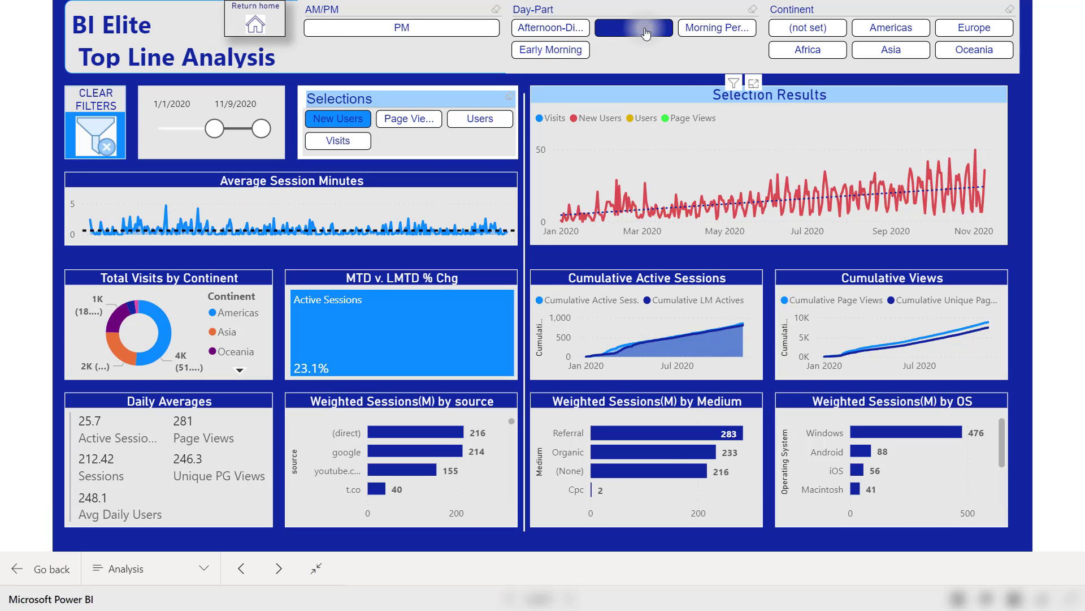
pyautogui.click(646, 33)
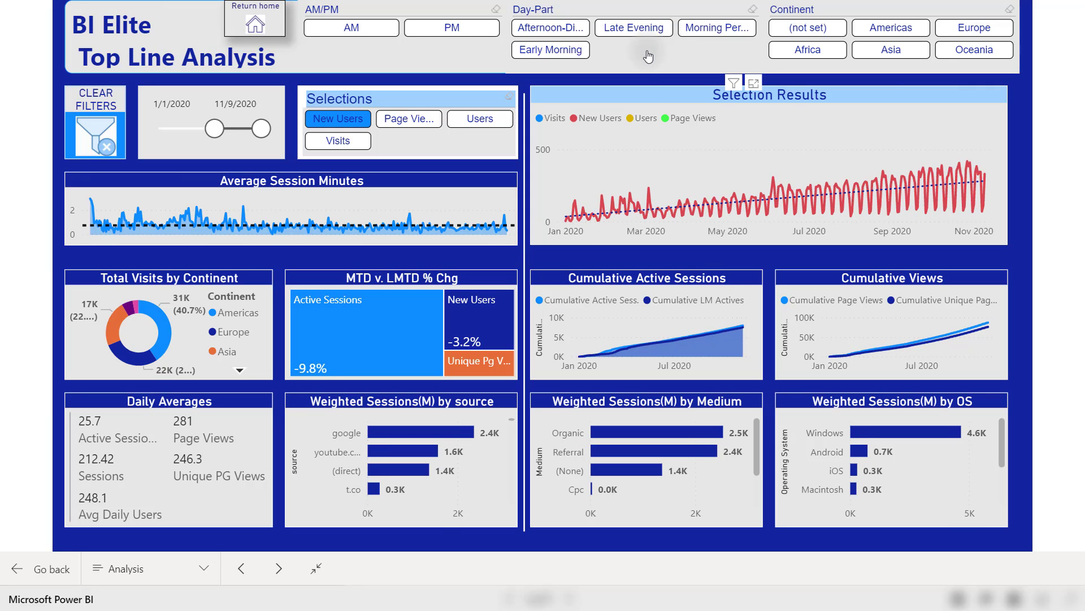
pyautogui.hotkey('ctrl', 'pagedown')
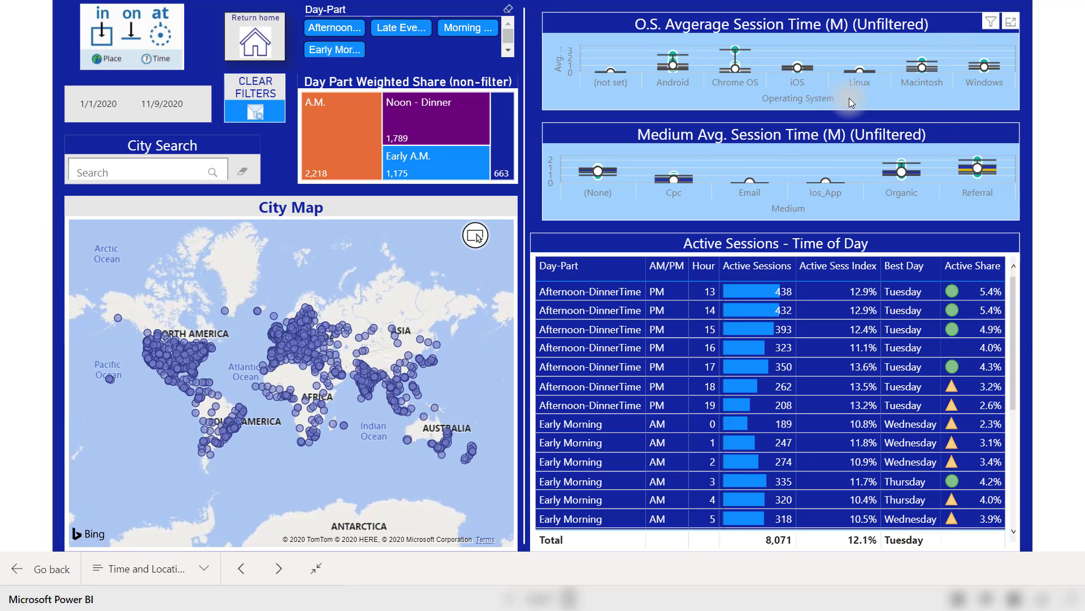
# - Page through Performance & Forecasts to the Key Findings page, then exit full-screen view
pyautogui.click(1050, 381)
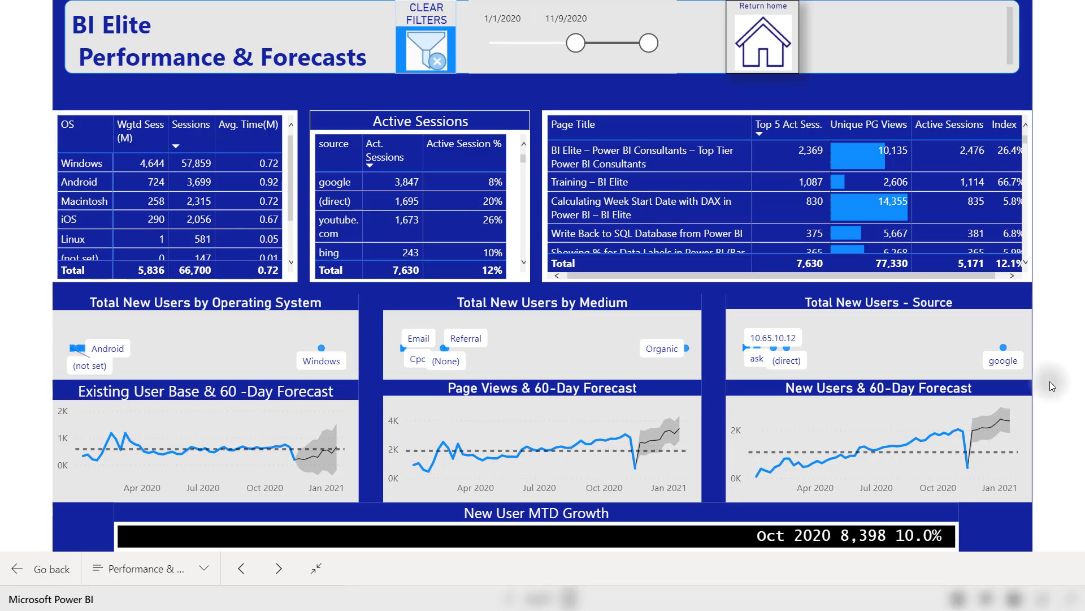
pyautogui.moveTo(649, 433)
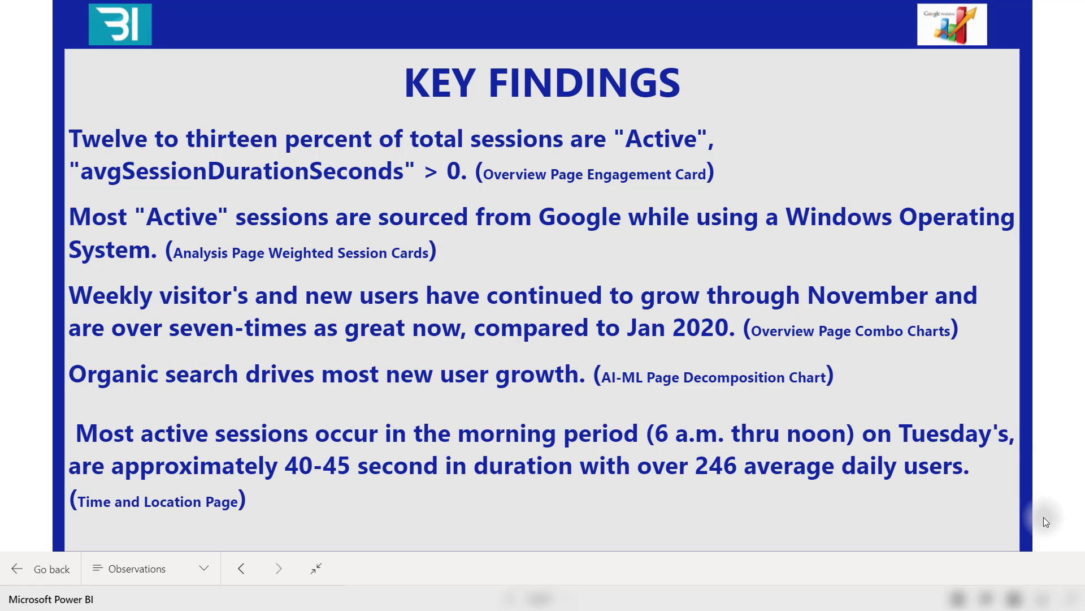
pyautogui.press('Escape')
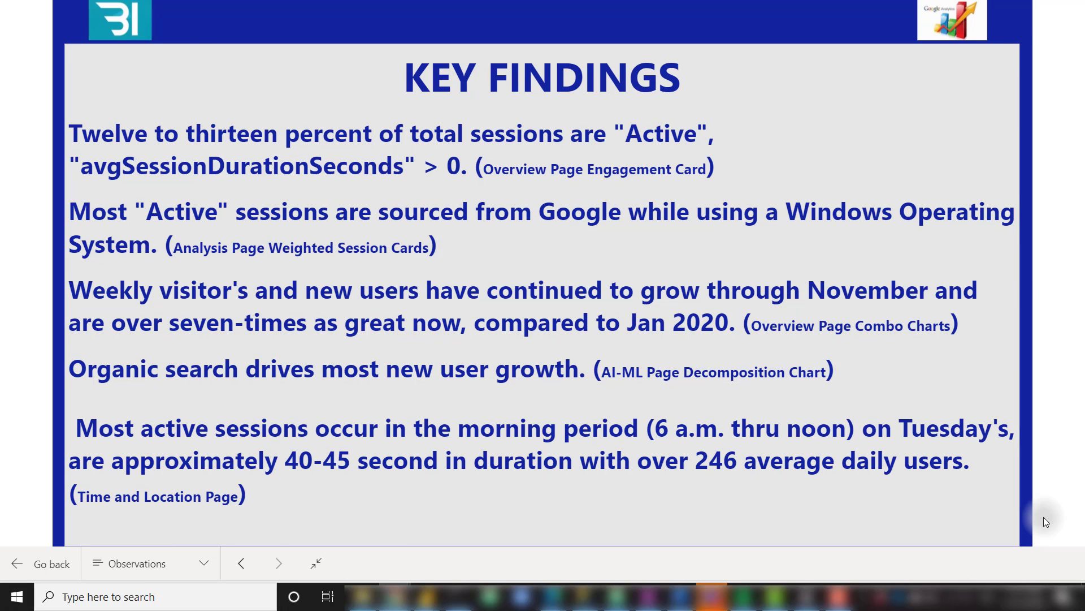
# - Jump to the top of the Contest #1 page and scroll down to Winning Report #1
pyautogui.scroll(-10, 1021, 443)
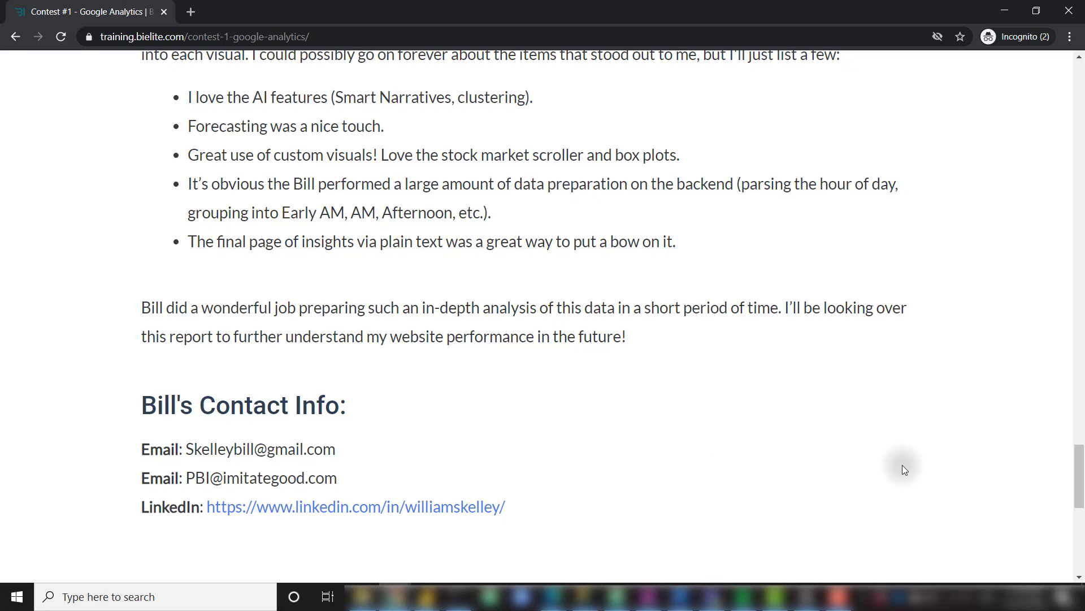
pyautogui.press('Home')
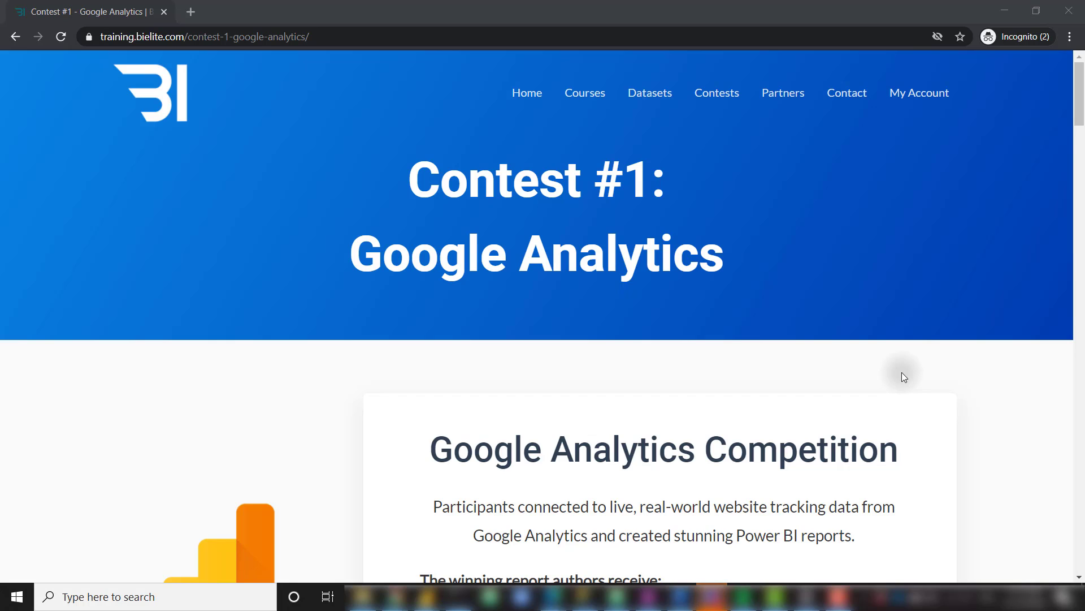
pyautogui.scroll(-3, 903, 376)
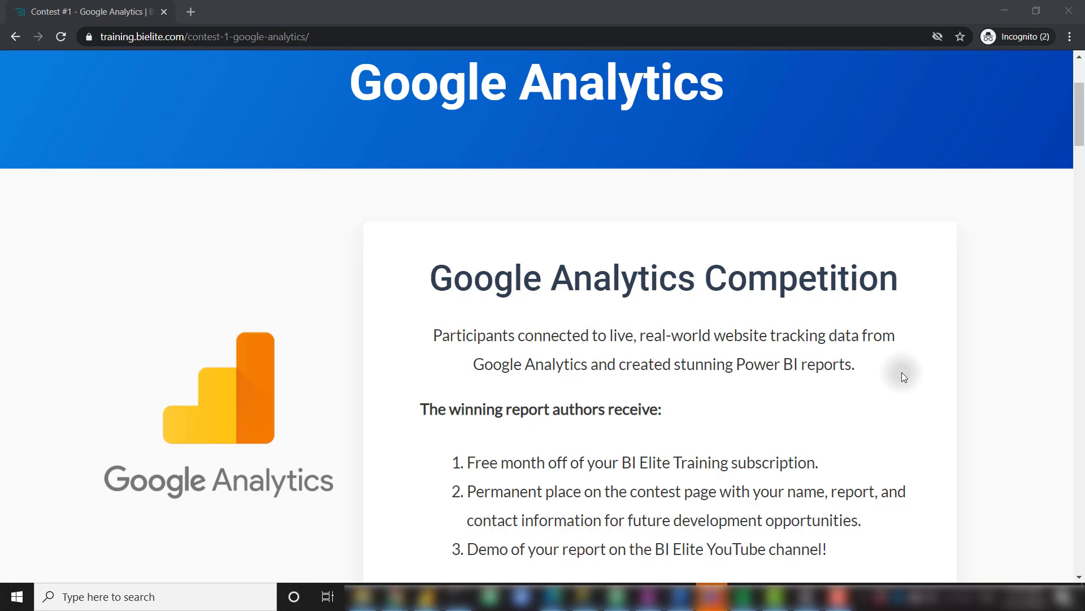
pyautogui.scroll(-1, 901, 372)
pyautogui.scroll(-10, 902, 372)
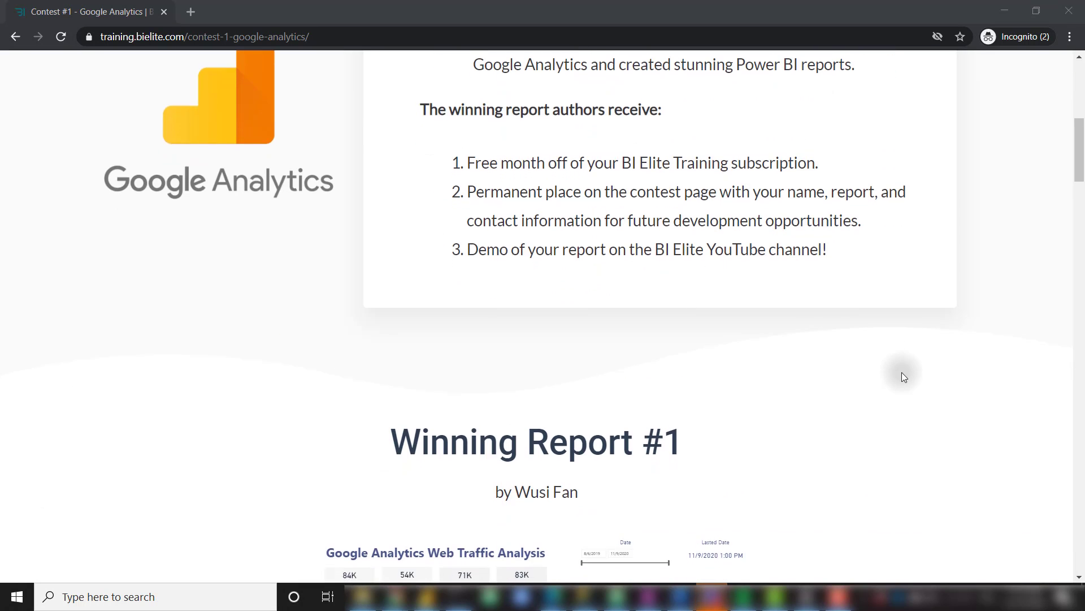